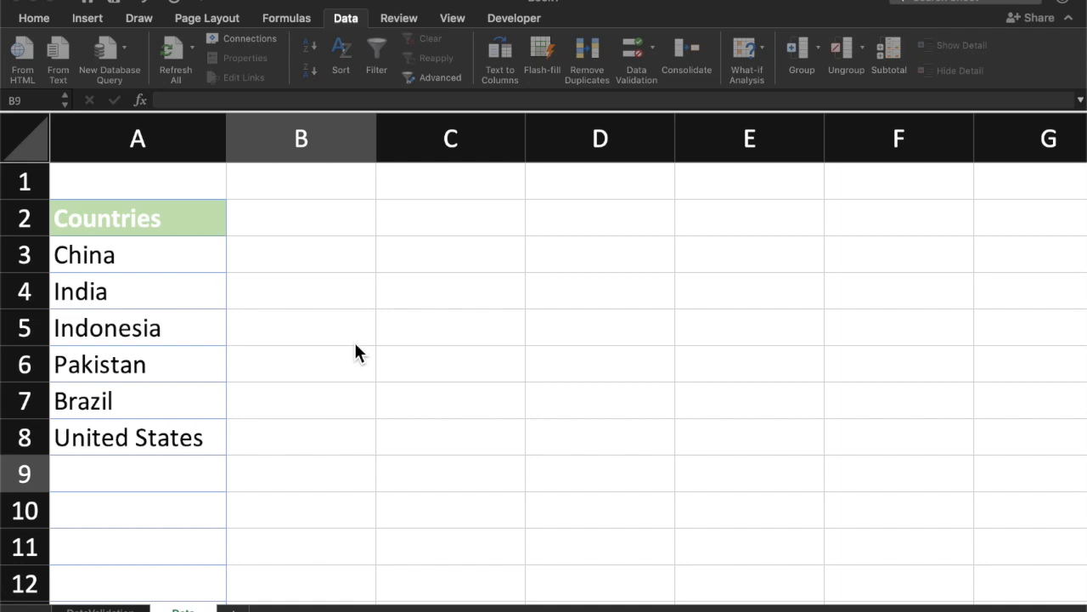
pyautogui.click(160, 224)
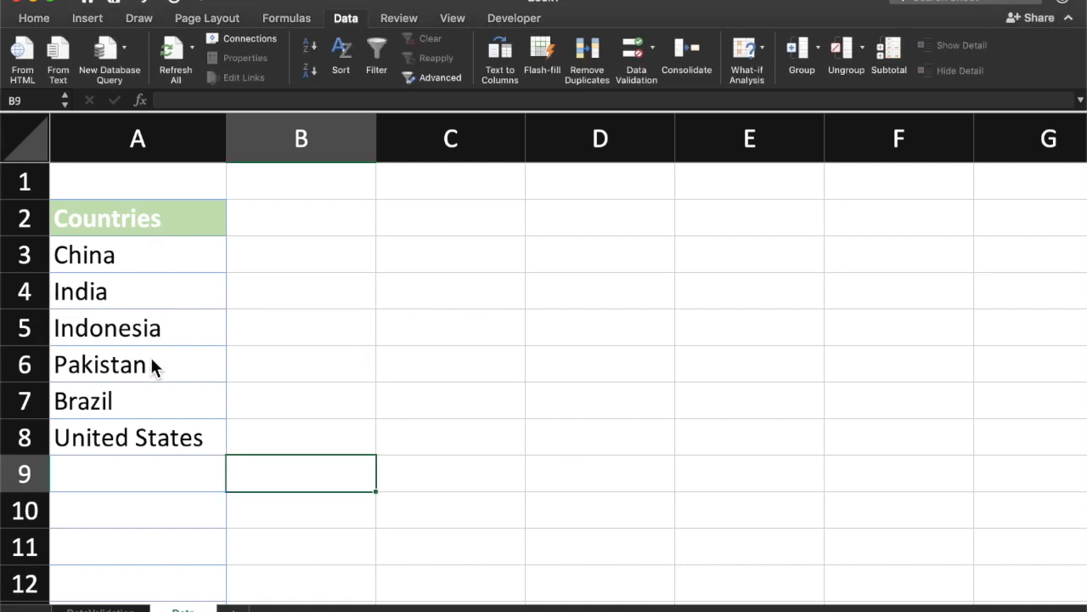
pyautogui.click(165, 468)
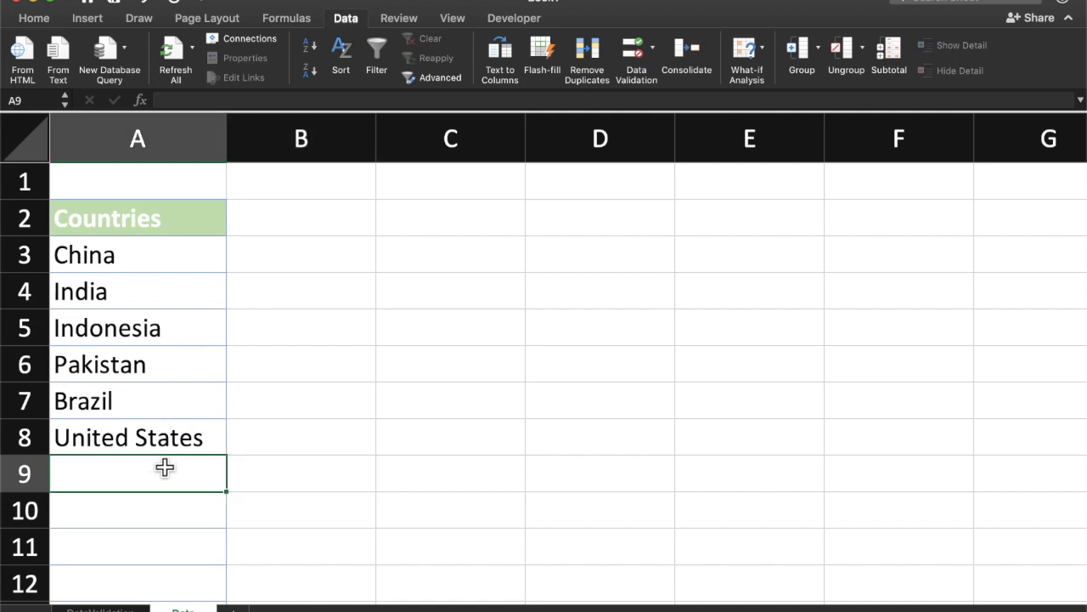
# Step: Restrict cell A3 under Countries on the DataValidation sheet to List entries using Data Validation
pyautogui.click(132, 605)
pyautogui.click(127, 234)
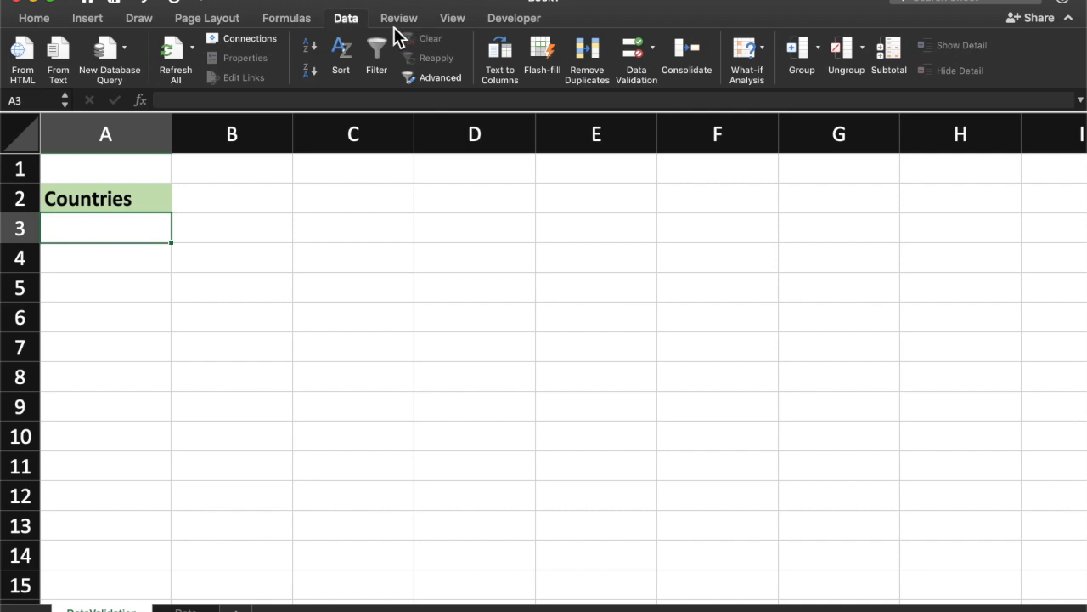
pyautogui.click(640, 62)
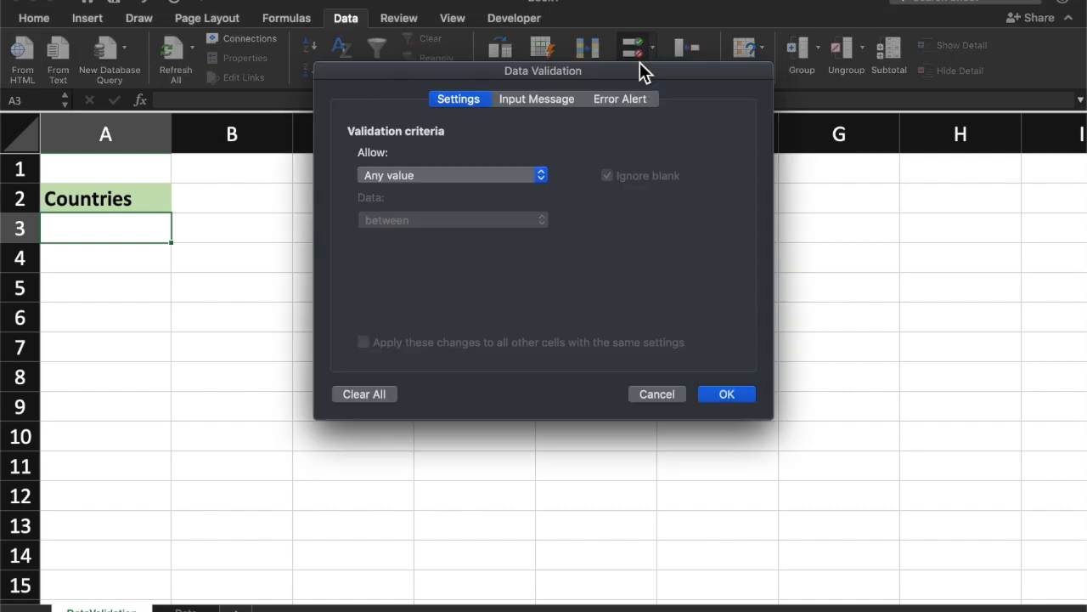
pyautogui.click(541, 176)
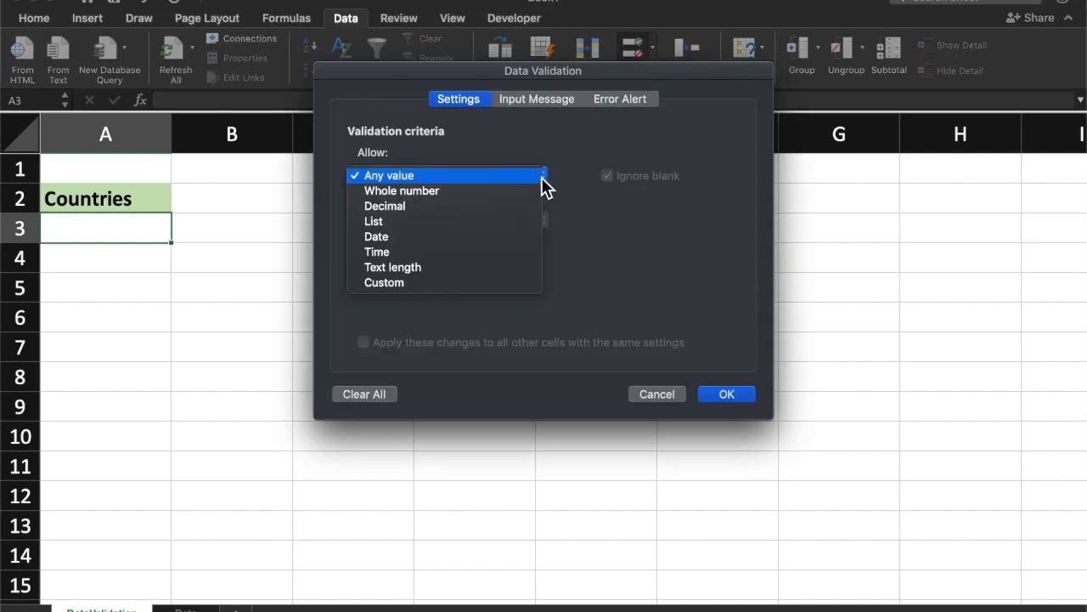
pyautogui.click(502, 228)
# Step: Use range A3:A8 of the Data sheet as the list source, apply the validation, and check the drop-down in A3
pyautogui.click(726, 267)
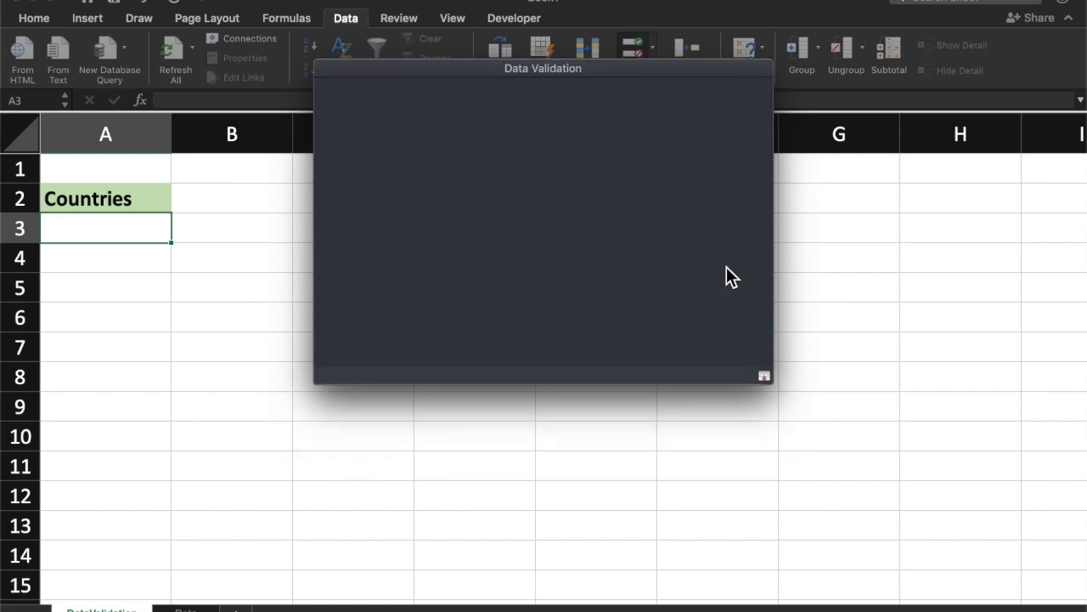
pyautogui.click(192, 610)
pyautogui.click(166, 264)
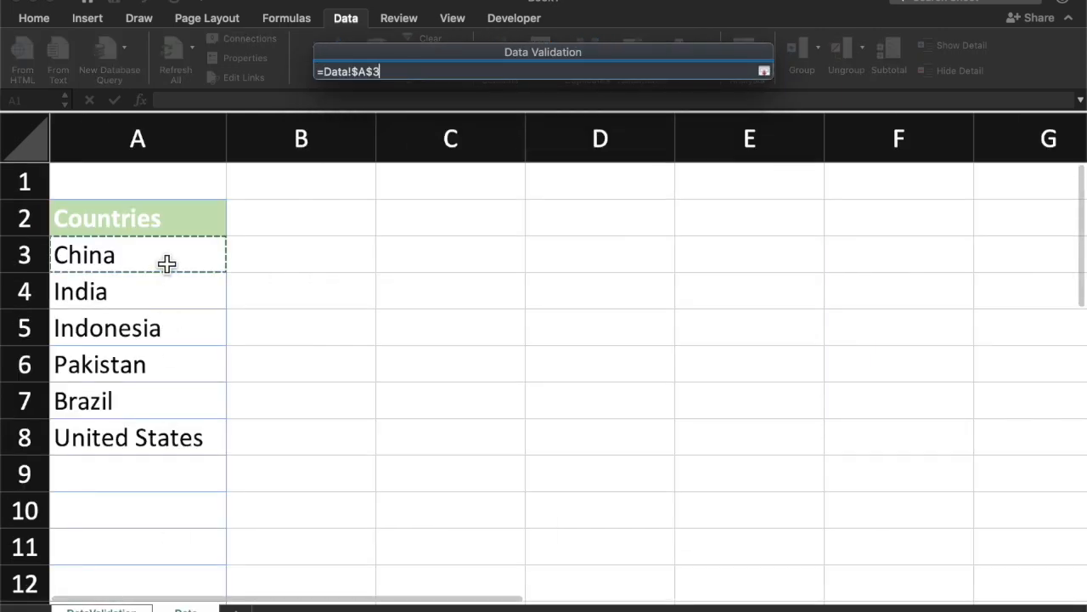
pyautogui.moveTo(167, 265); pyautogui.dragTo(177, 432)
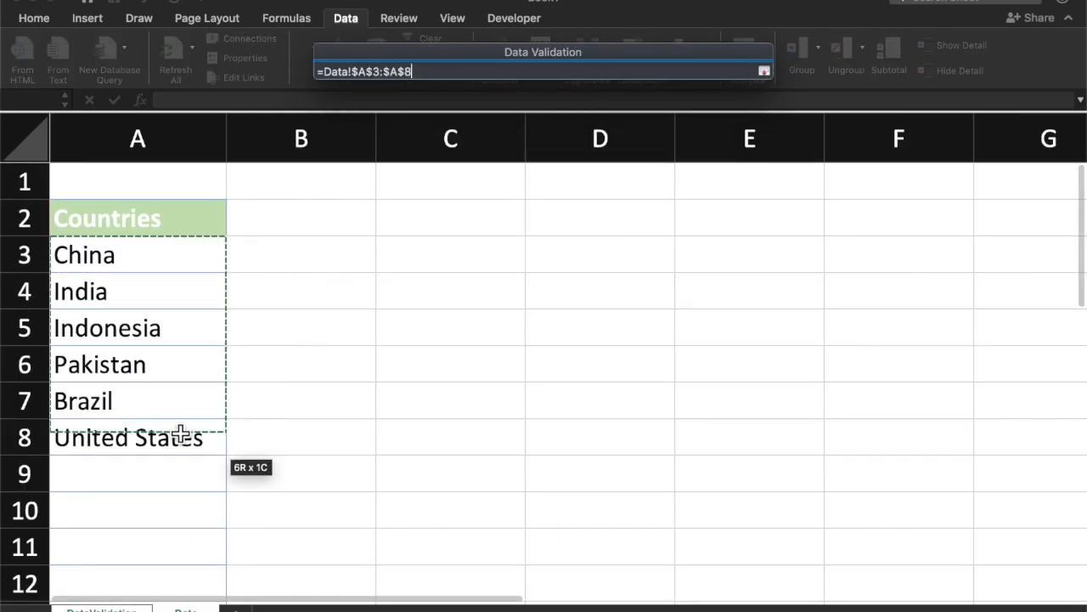
pyautogui.click(764, 73)
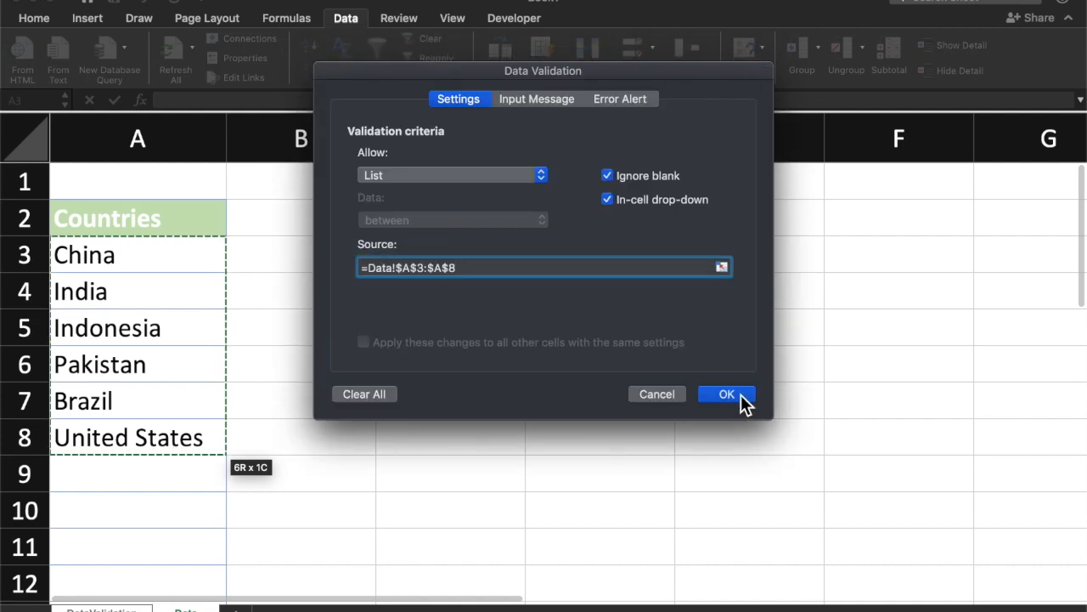
pyautogui.click(728, 394)
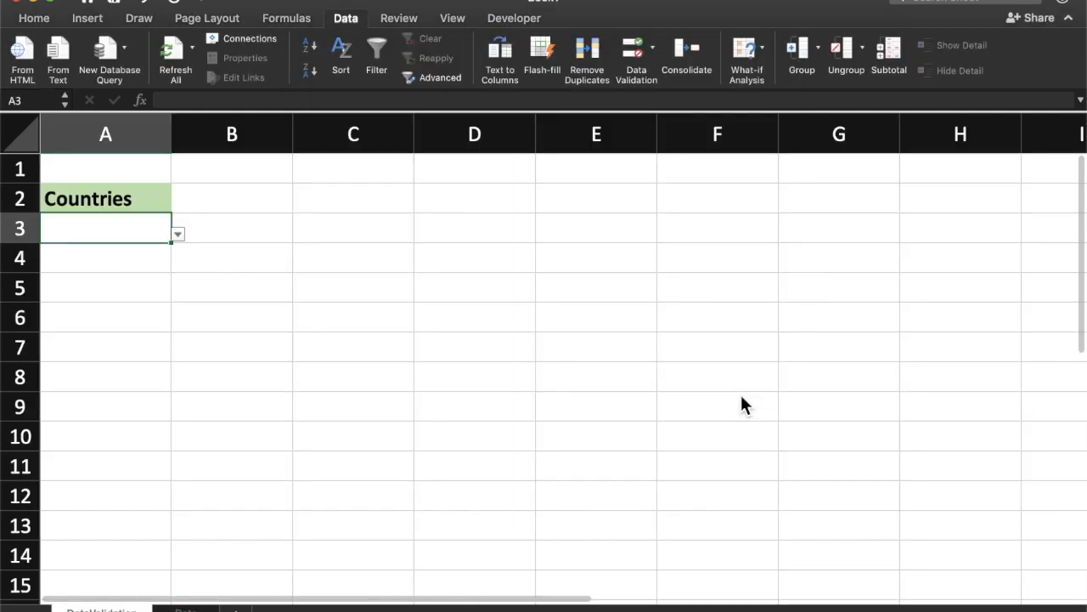
pyautogui.click(178, 234)
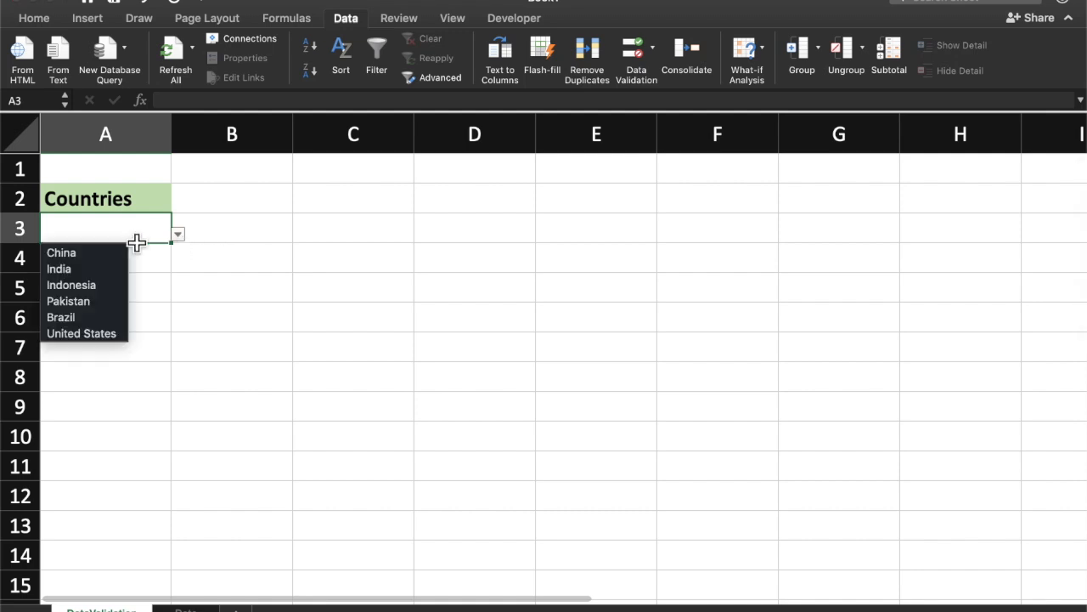
pyautogui.click(129, 429)
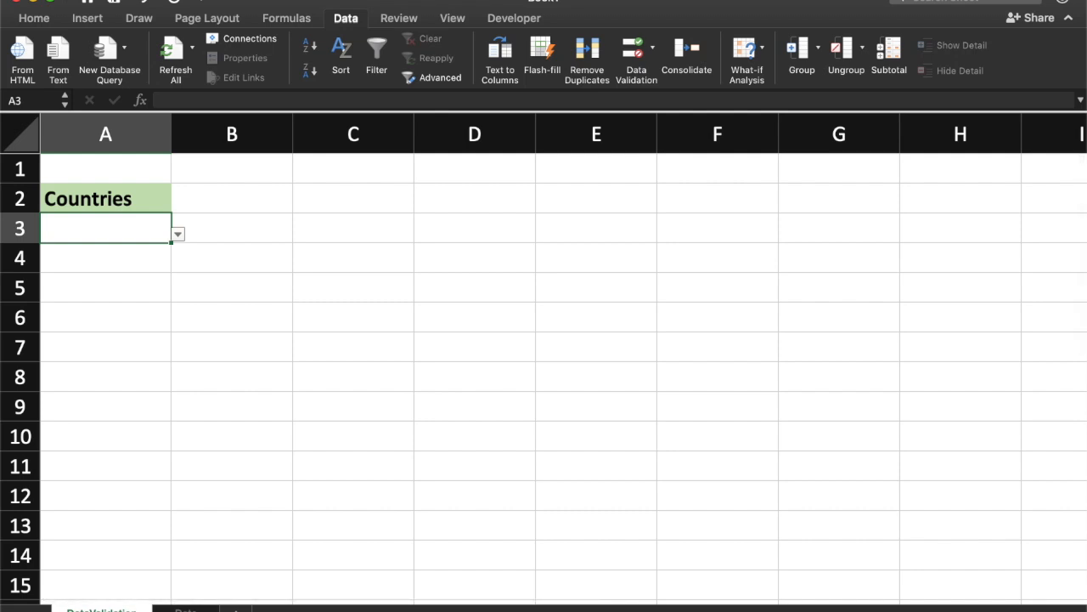
# Step: Add "United Kindom" in cell A9 of the Data sheet, below United States
pyautogui.click(183, 609)
pyautogui.click(145, 421)
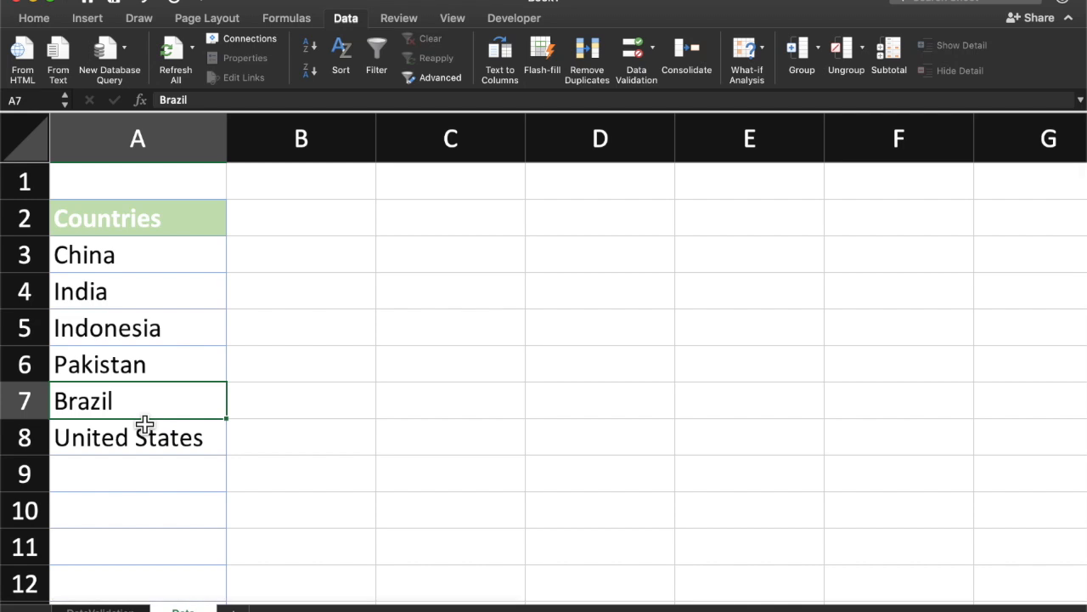
pyautogui.click(137, 470)
pyautogui.doubleClick(138, 470)
pyautogui.write('United')
pyautogui.press('Delete')
pyautogui.write('Kindow')
pyautogui.press('BackSpace')
pyautogui.write('m')
pyautogui.press('Return')
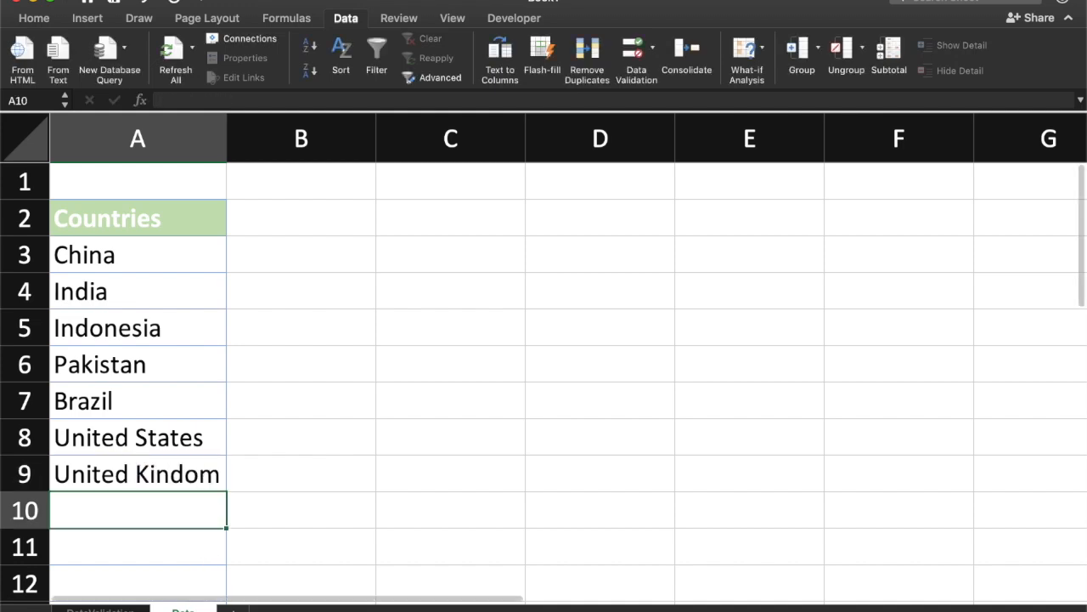
# Step: Check the entries offered by the drop-down in cell A3 of the DataValidation sheet
pyautogui.click(100, 609)
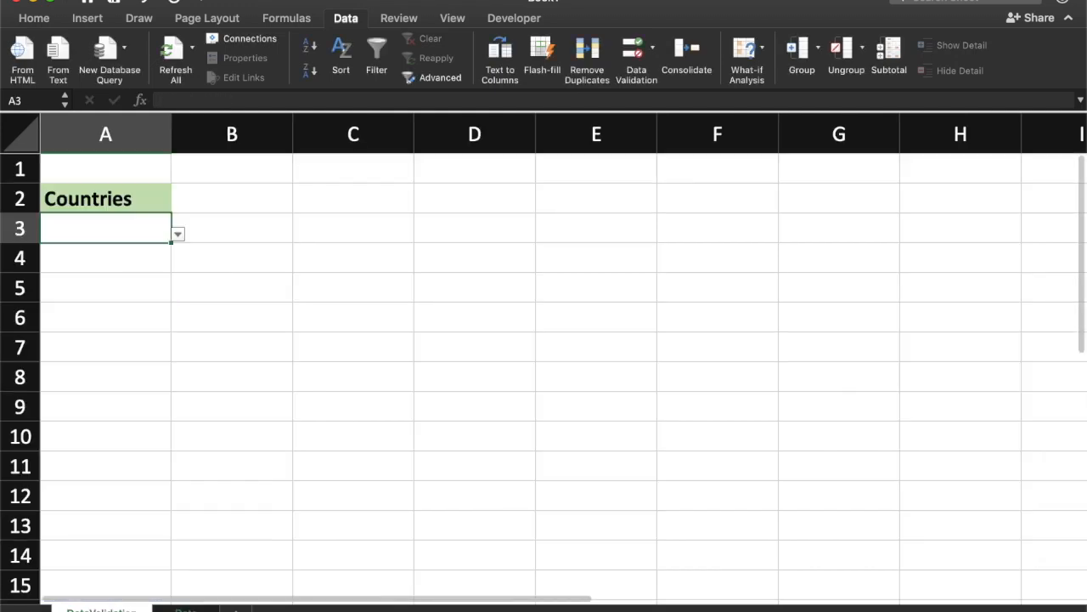
pyautogui.click(181, 234)
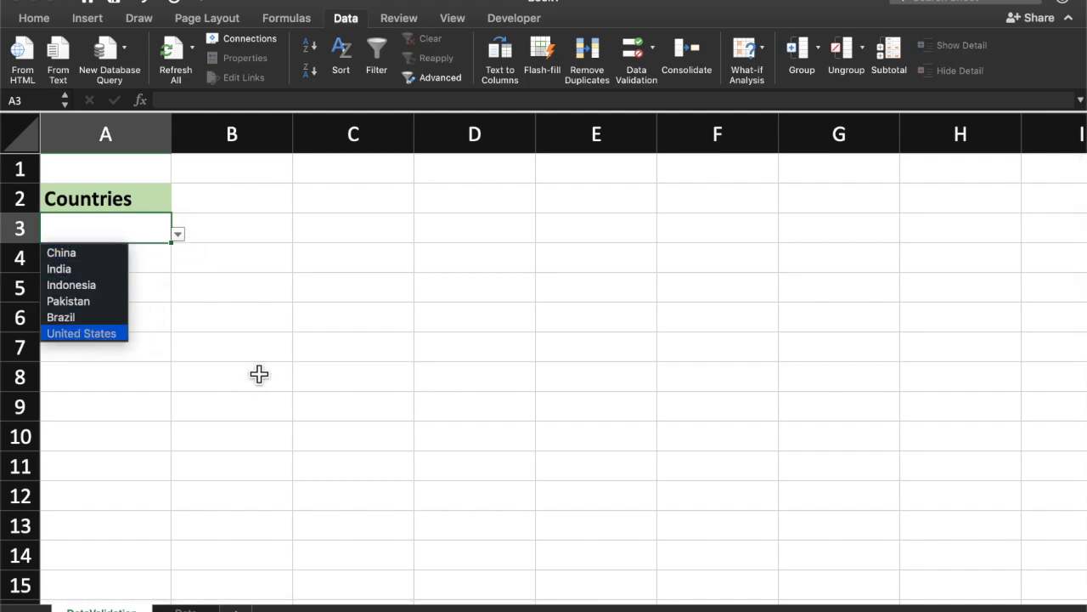
pyautogui.press('Escape')
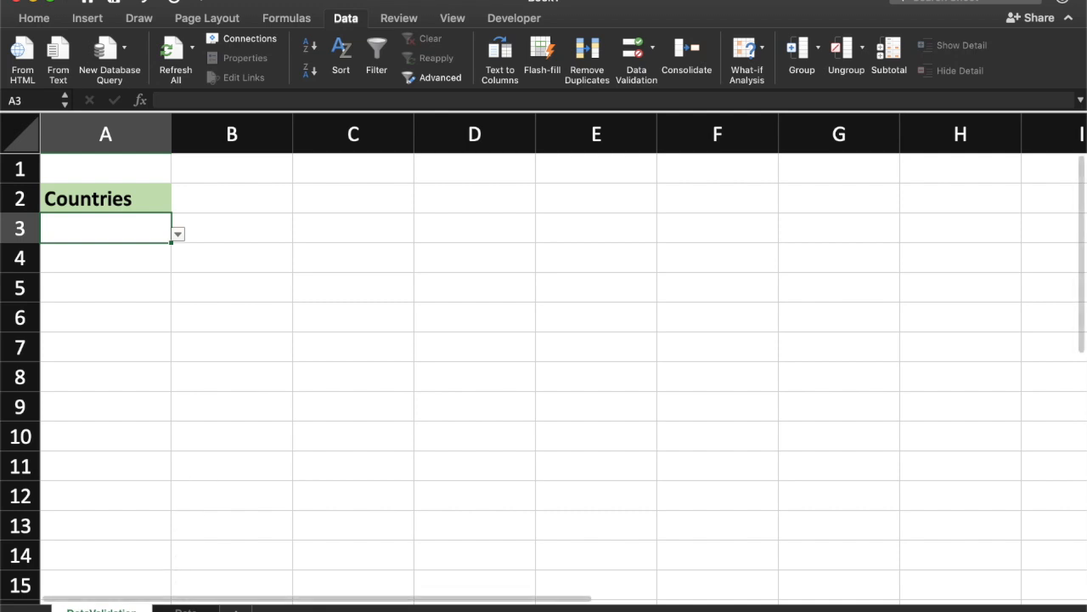
# Step: Convert range A2:A9 on the Data sheet into a table with headers
pyautogui.click(183, 610)
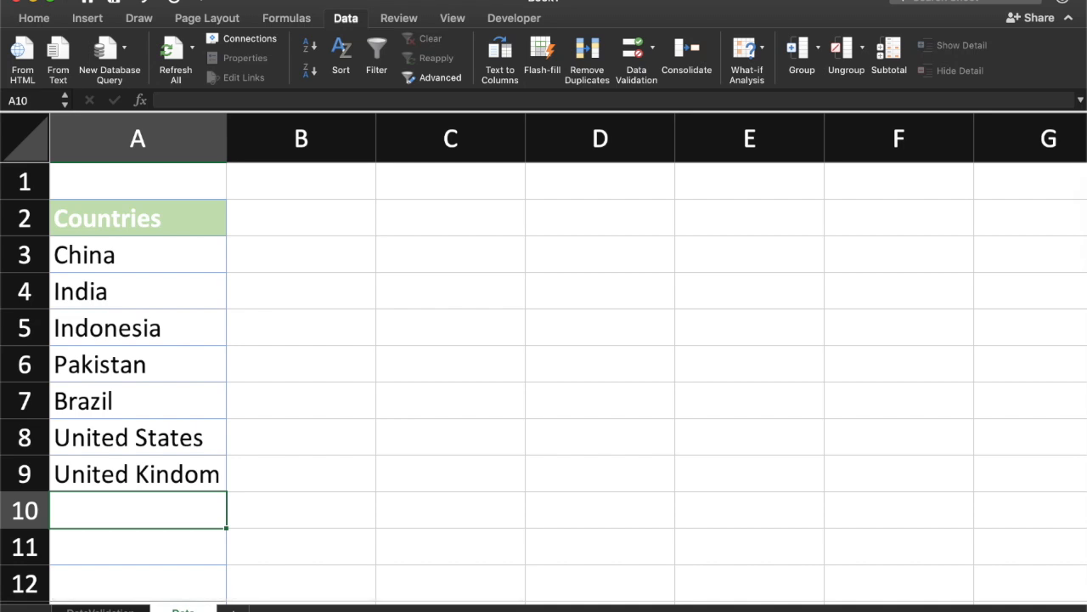
pyautogui.click(197, 232)
pyautogui.moveTo(198, 231); pyautogui.dragTo(207, 480)
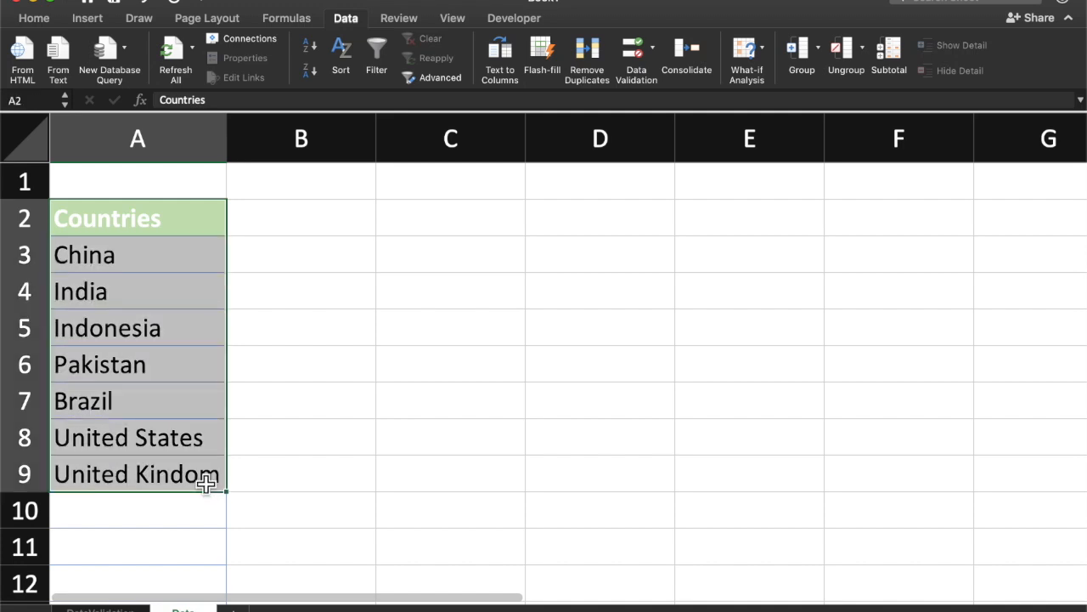
pyautogui.click(90, 21)
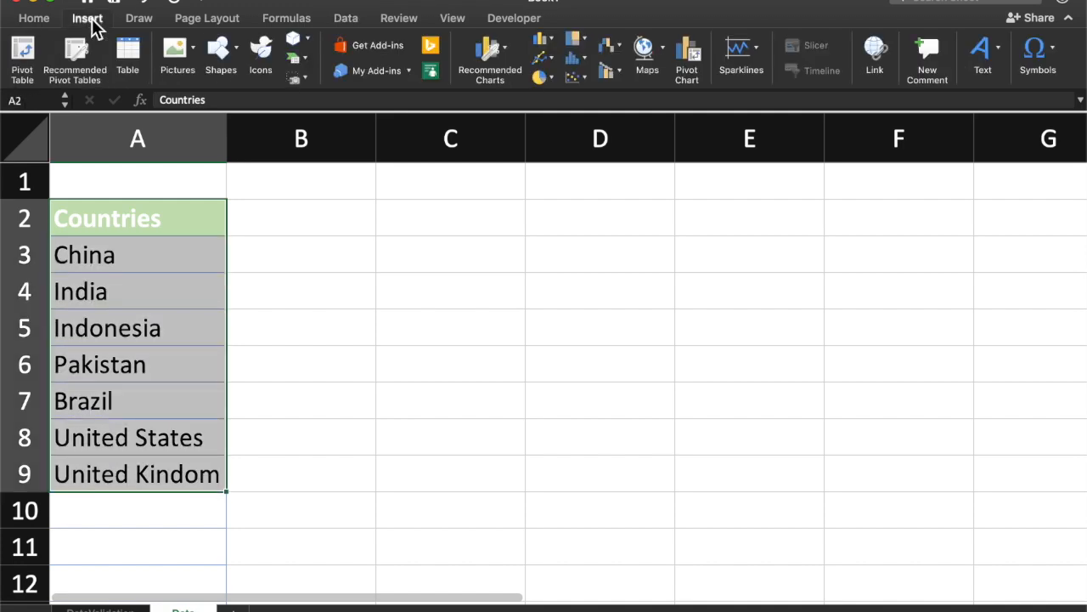
pyautogui.click(129, 53)
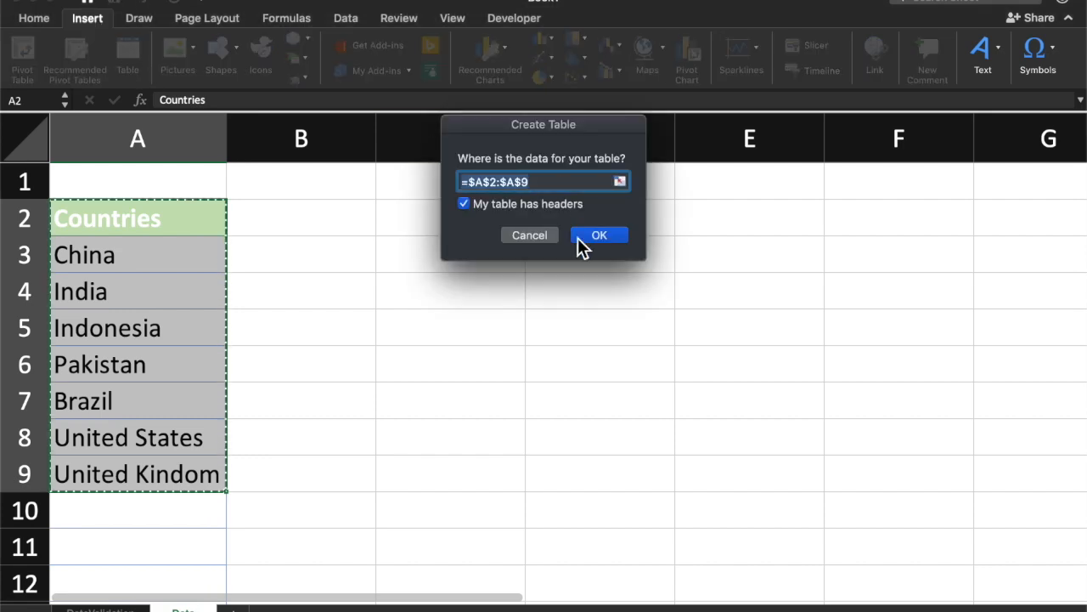
pyautogui.click(600, 236)
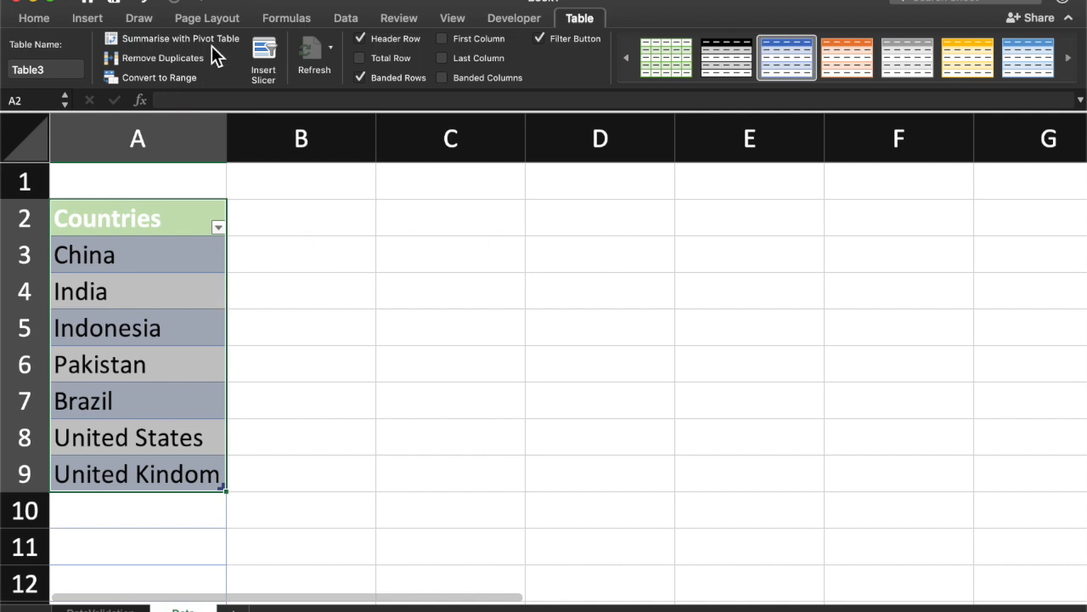
# Step: Rename the defined name Table3 as Countries
pyautogui.click(282, 20)
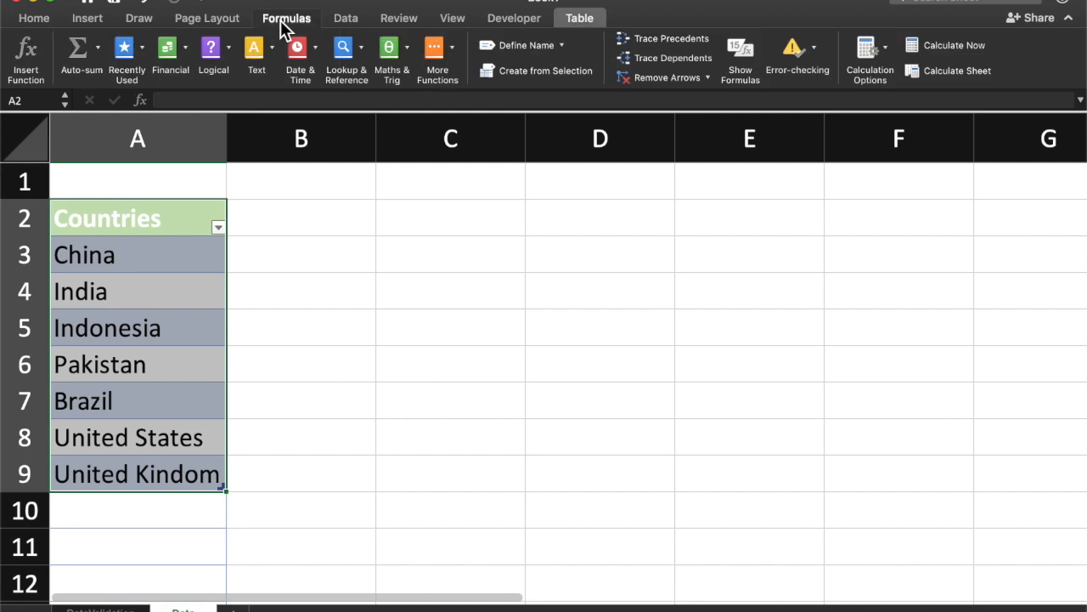
pyautogui.click(562, 47)
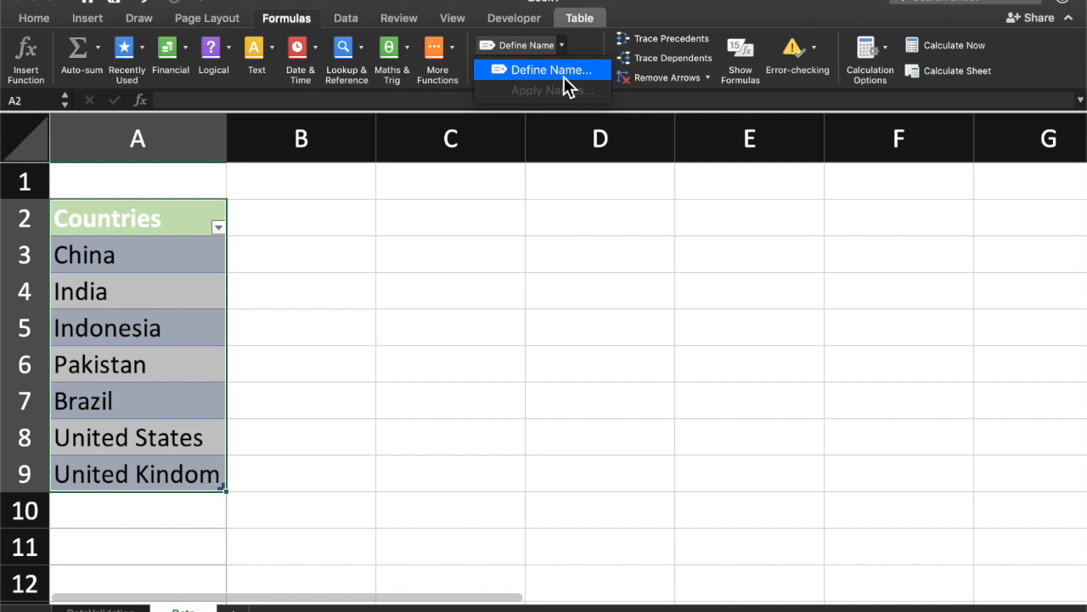
pyautogui.click(563, 76)
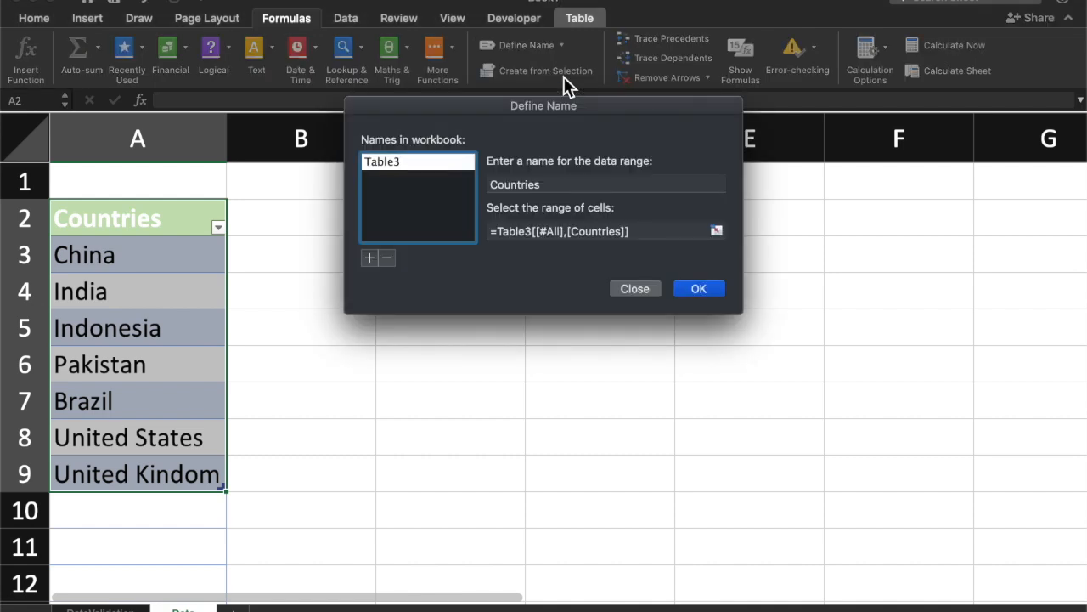
pyautogui.click(405, 164)
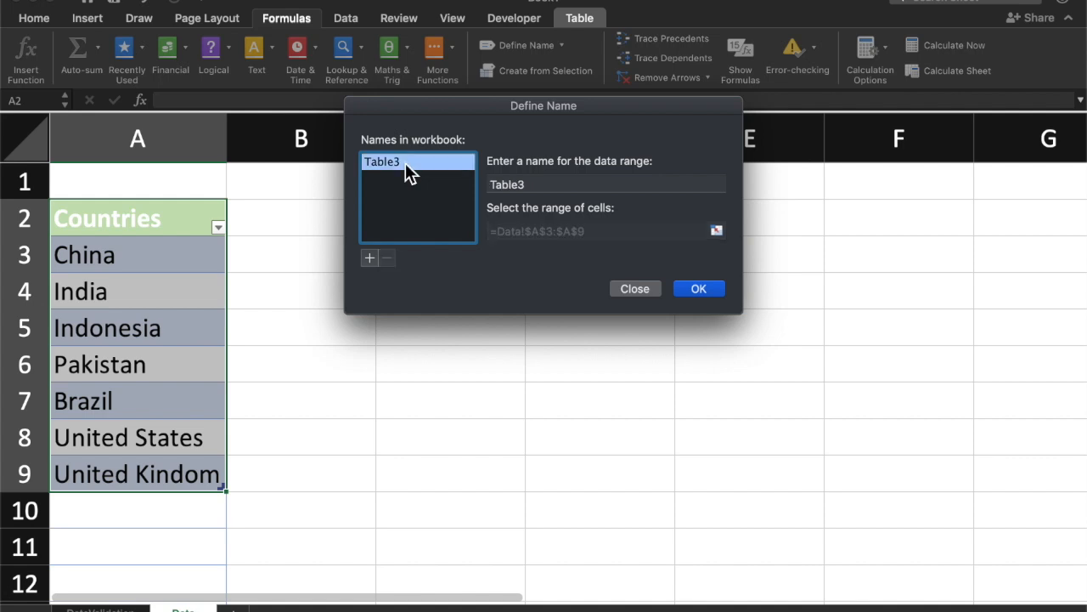
pyautogui.doubleClick(535, 185)
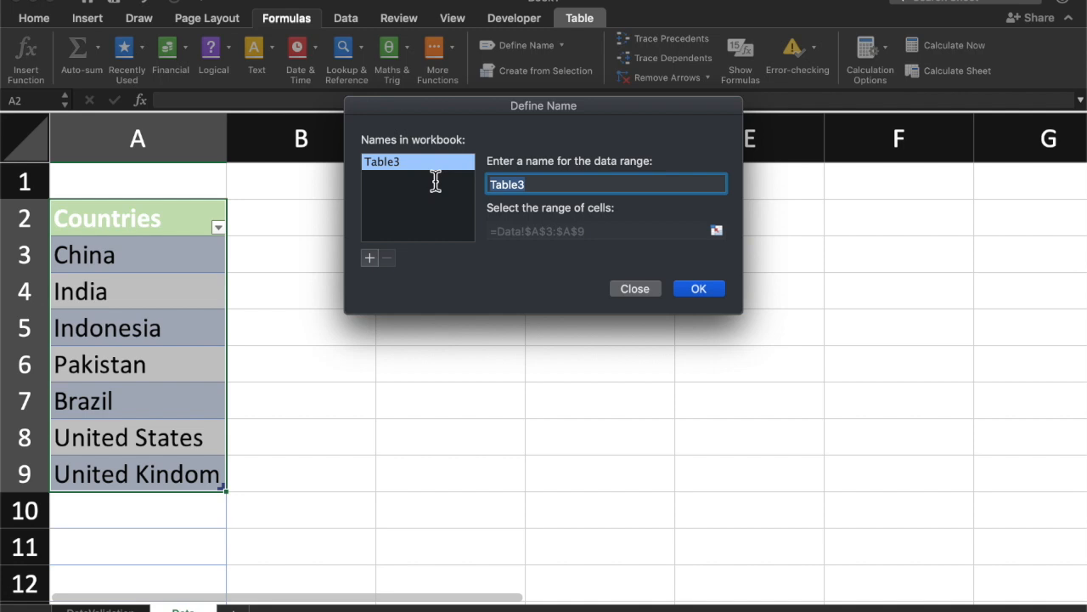
pyautogui.write('Counties')
pyautogui.press('BackSpace')
pyautogui.press('BackSpace')
pyautogui.press('BackSpace')
pyautogui.write('ries')
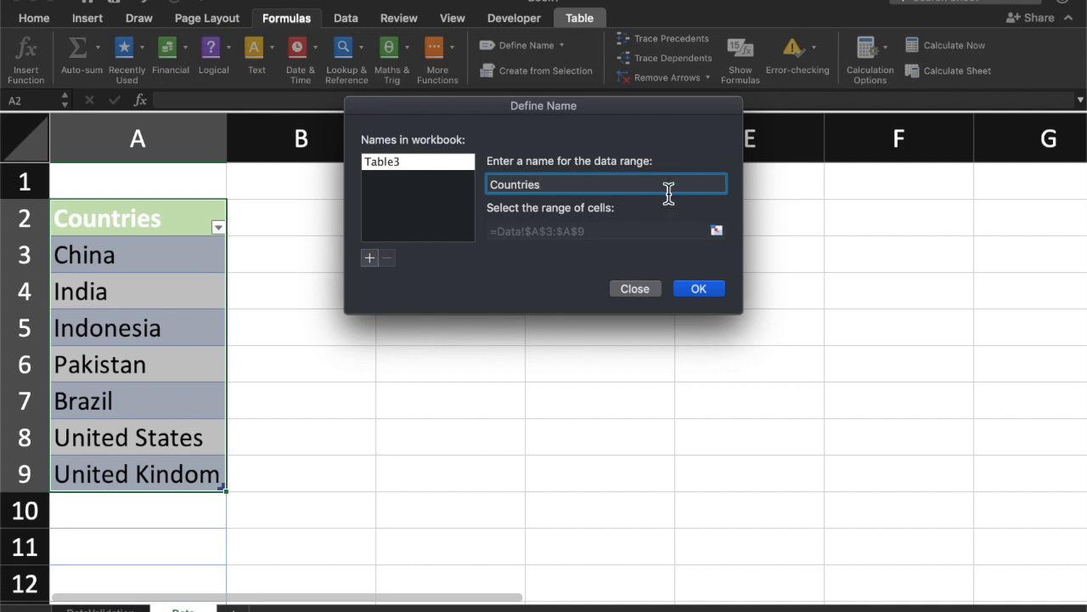
pyautogui.click(698, 289)
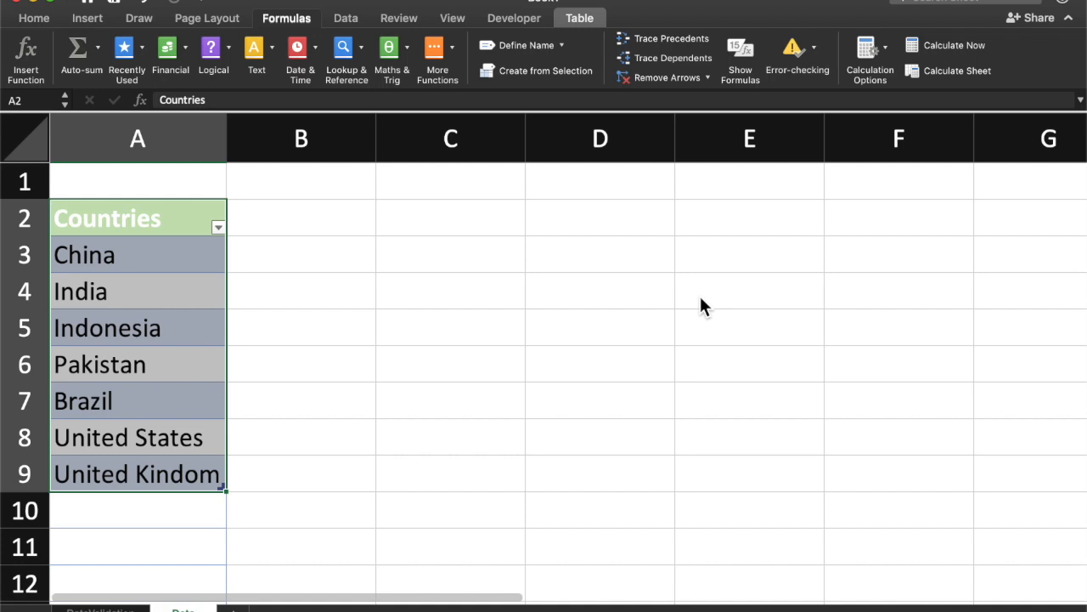
# Step: Set the list validation source of cell A3 on the DataValidation sheet to =Countries and check its drop-down
pyautogui.click(100, 608)
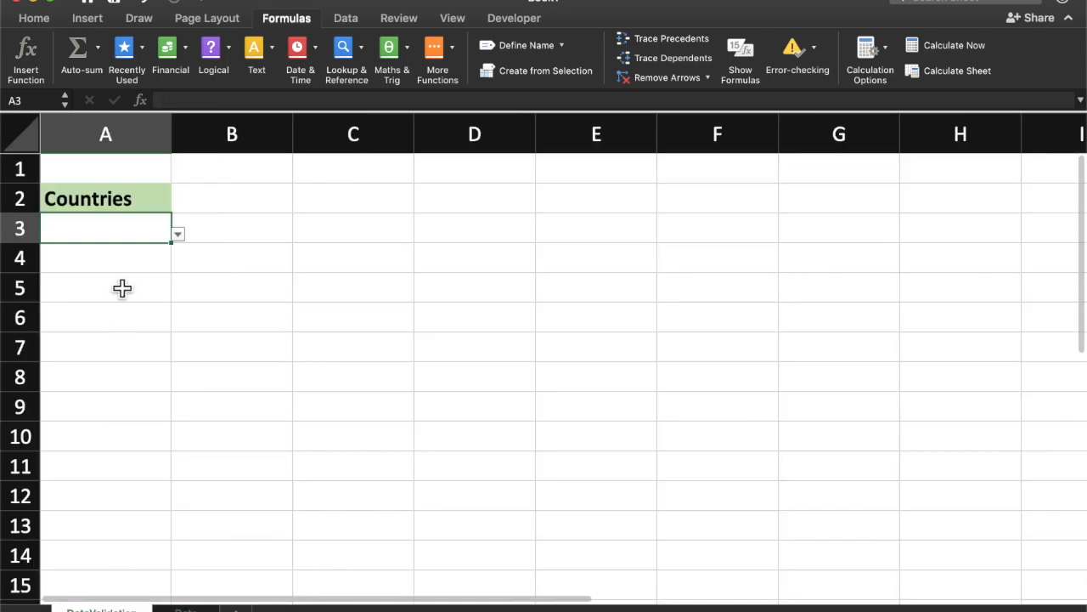
pyautogui.click(349, 21)
pyautogui.click(638, 44)
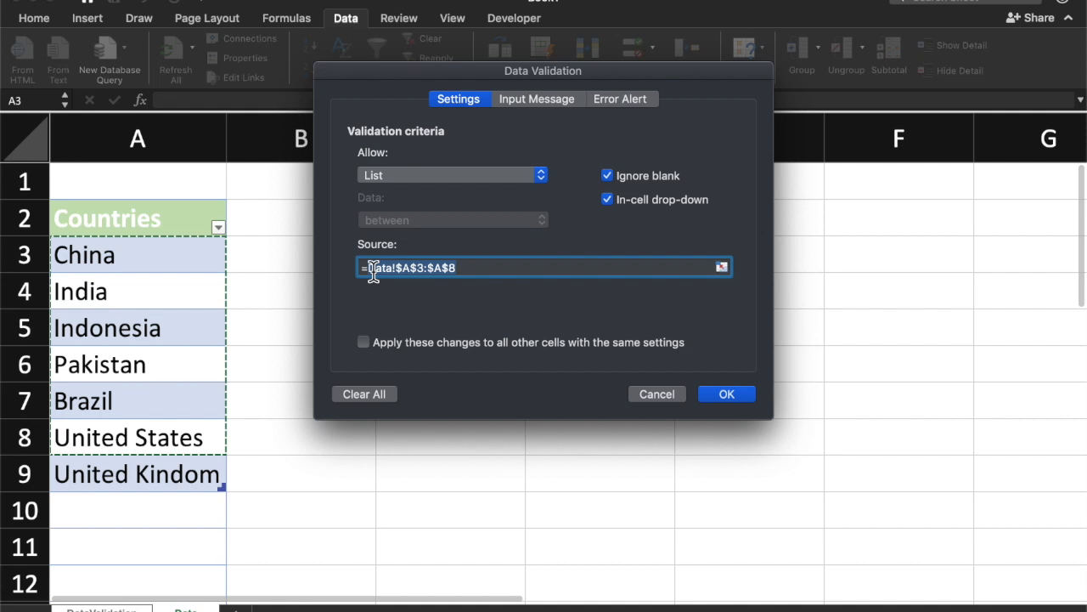
pyautogui.write('=C')
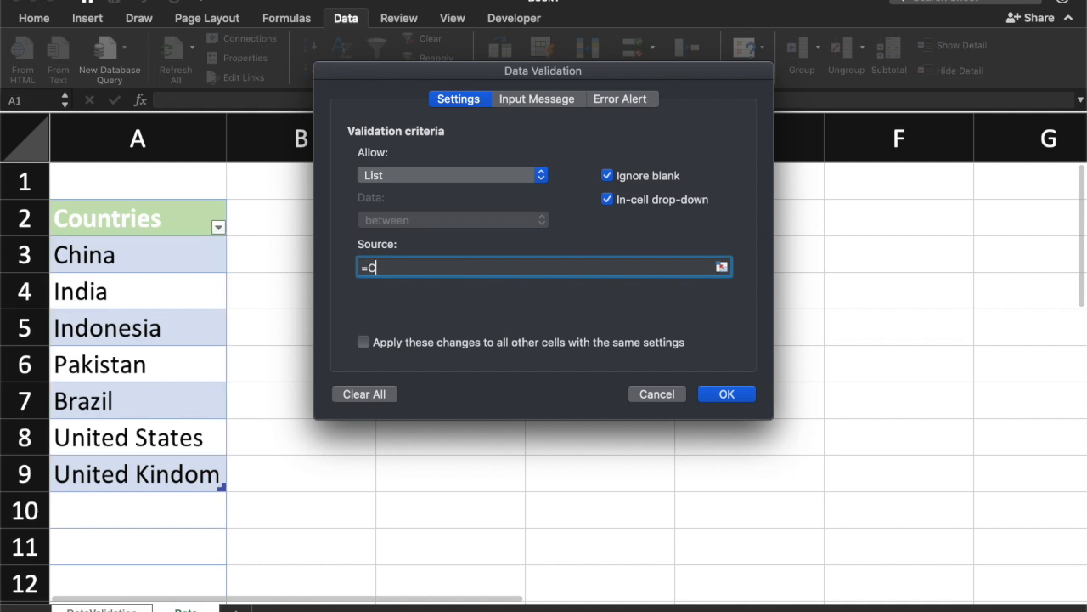
pyautogui.write('ountries')
pyautogui.click(727, 394)
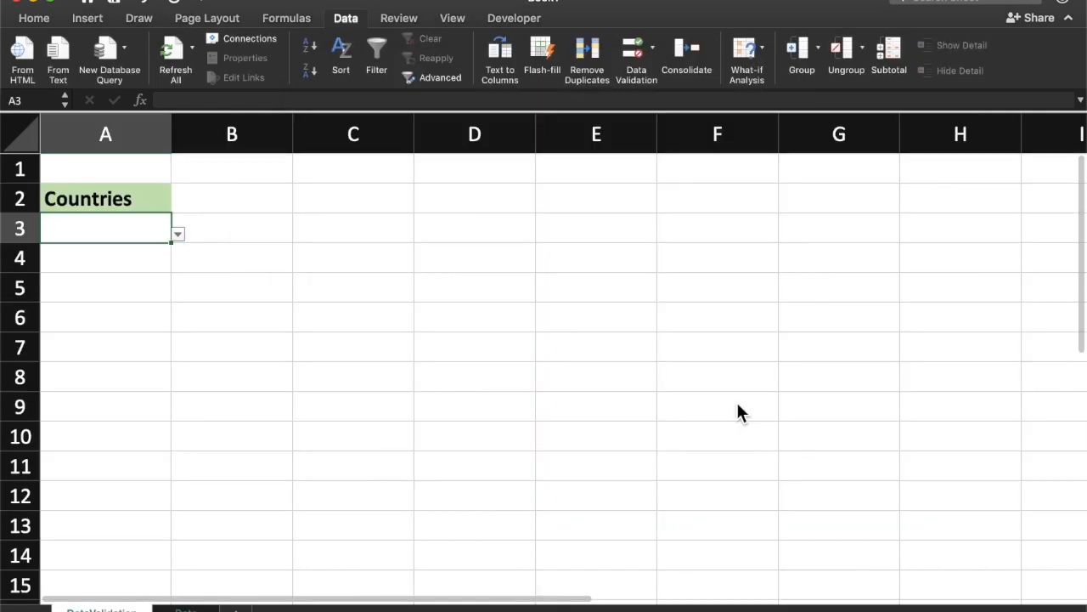
pyautogui.click(179, 234)
pyautogui.click(221, 420)
# Step: Delete row 9, containing United Kindom, from the countries table on the Data sheet
pyautogui.click(184, 608)
pyautogui.click(121, 478)
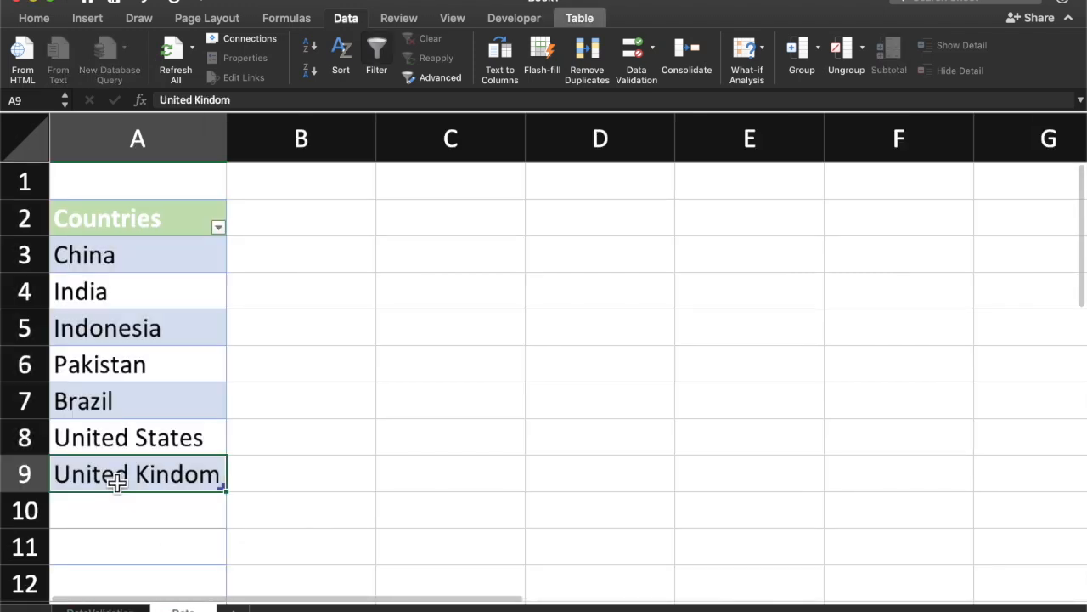
pyautogui.click(45, 479)
pyautogui.rightClick(43, 479)
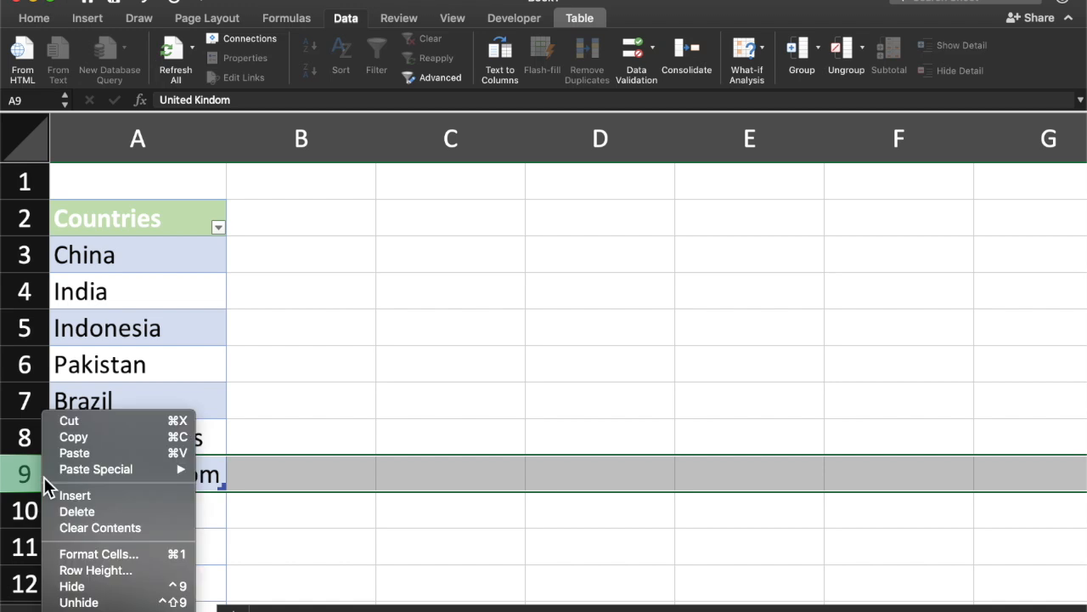
pyautogui.click(114, 512)
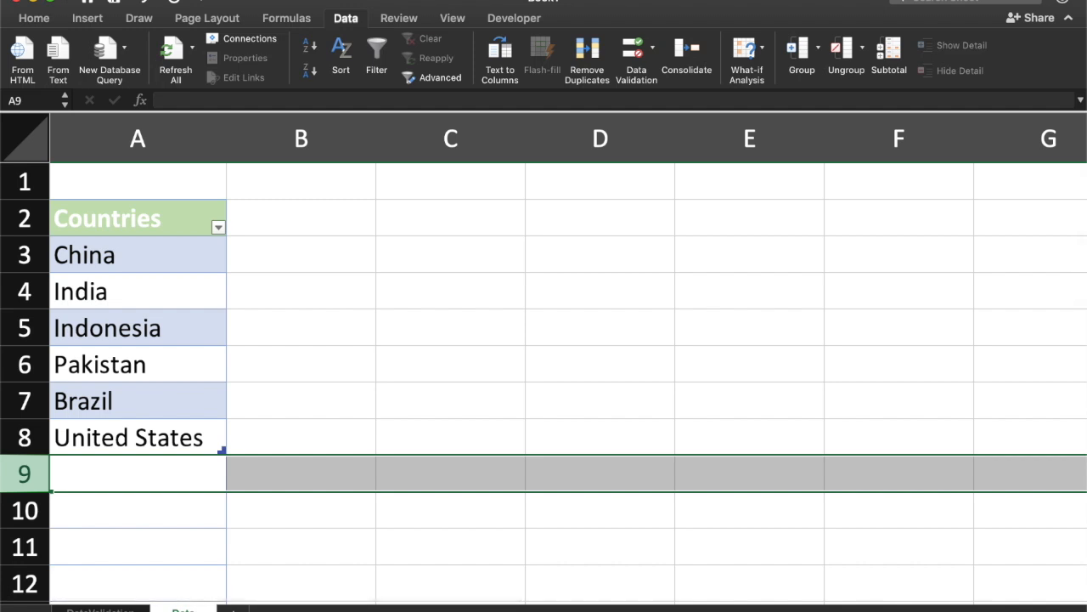
# Step: Check the entries offered by the drop-down in cell A3 of the DataValidation sheet
pyautogui.click(100, 609)
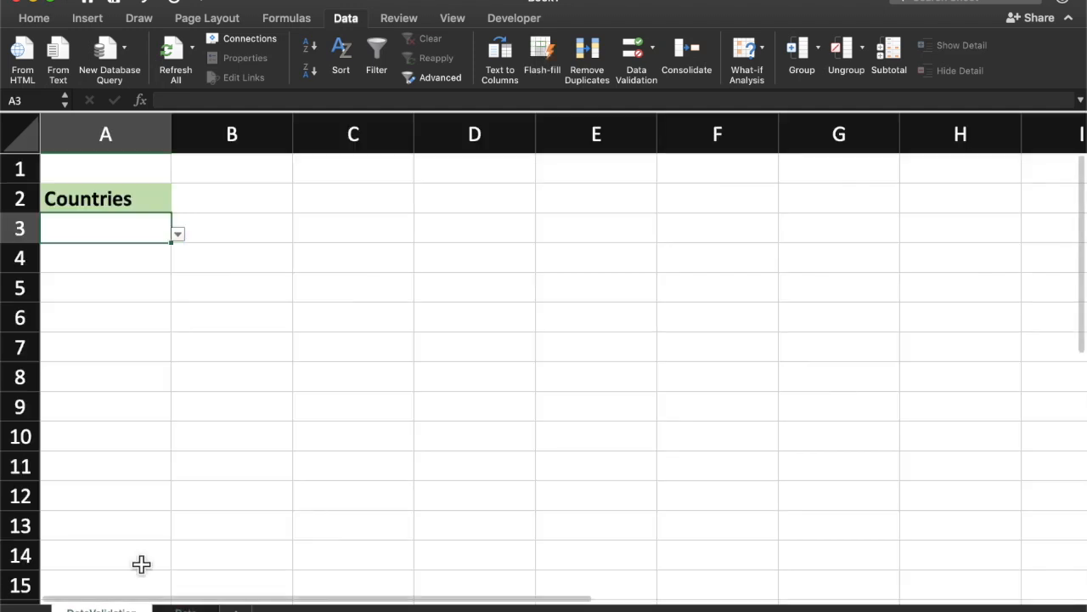
pyautogui.click(178, 236)
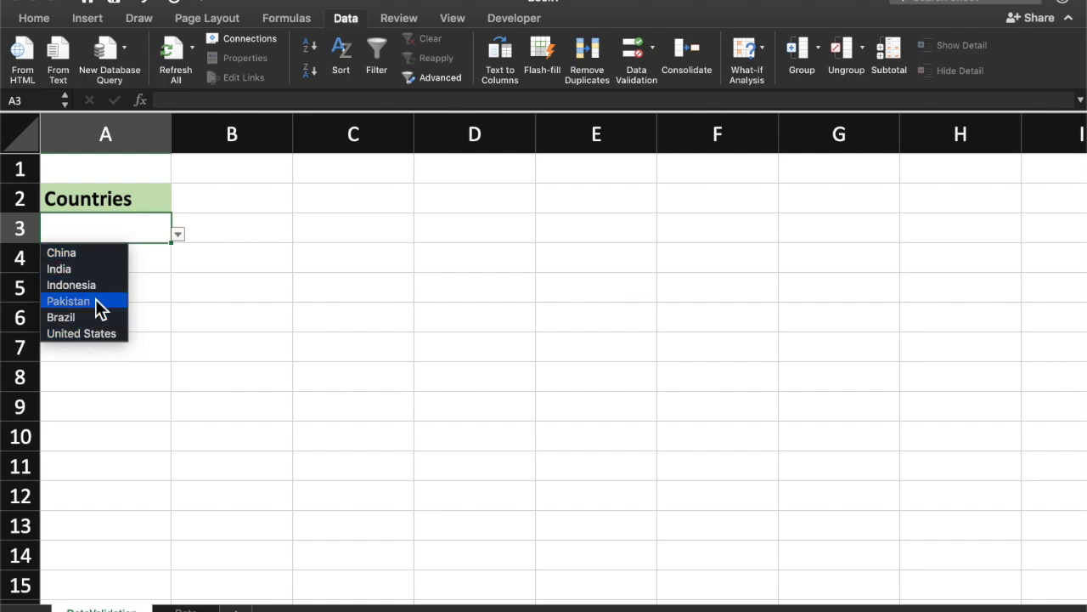
pyautogui.click(183, 608)
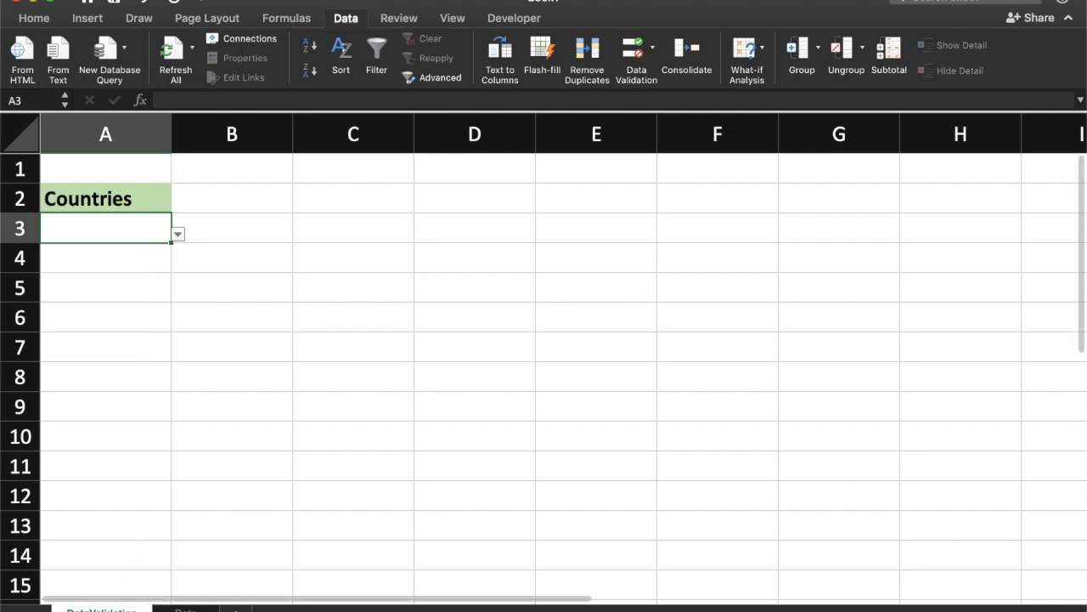
# Step: Add Hungary in cell A9 of the Data sheet and check the drop-down in cell A3 of the DataValidation sheet
pyautogui.click(183, 608)
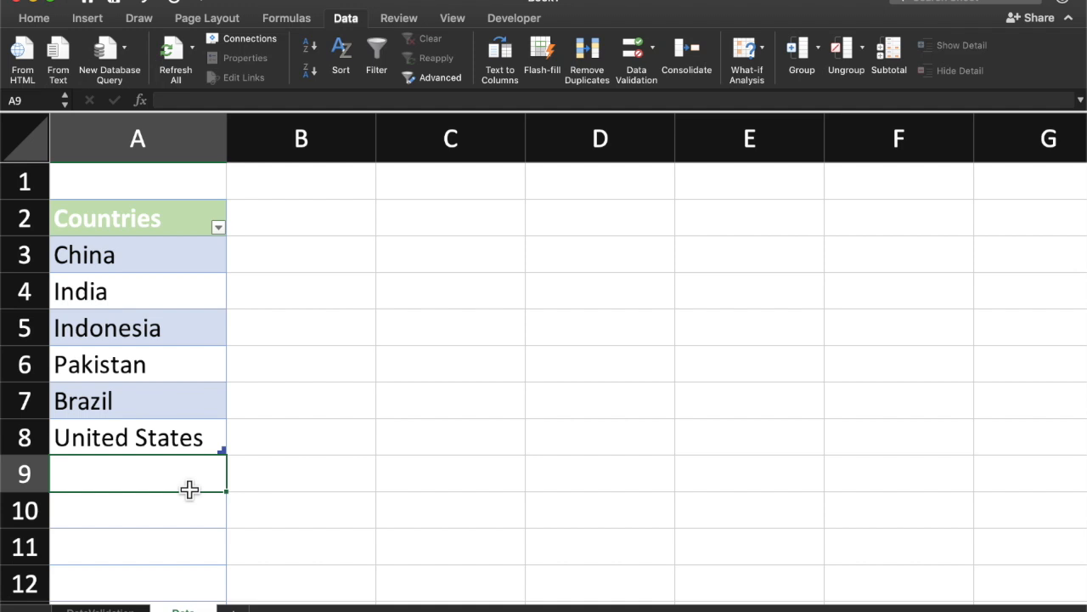
pyautogui.write('Hungry')
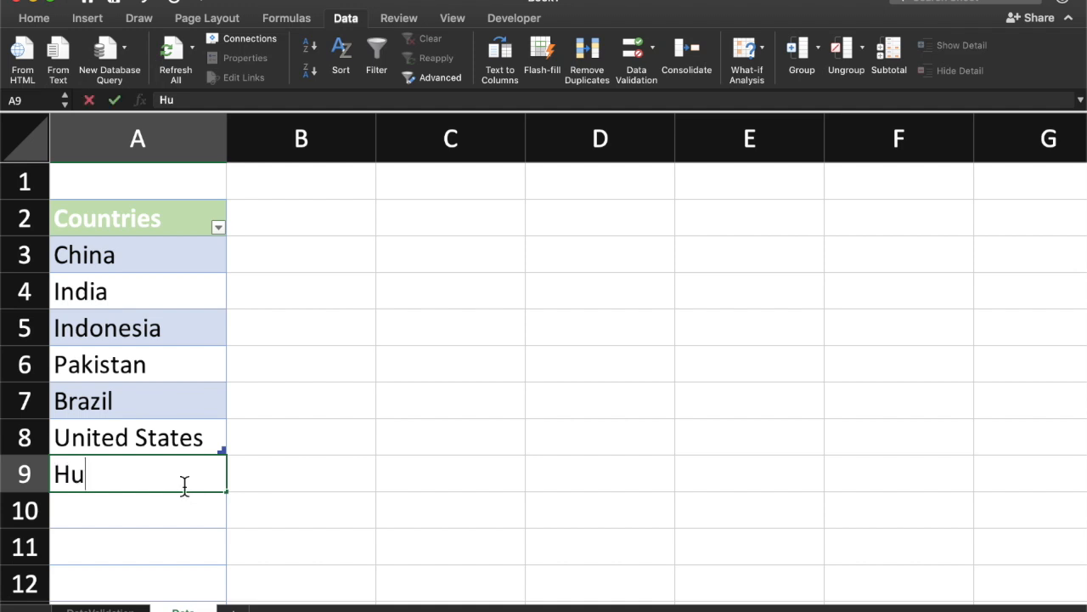
pyautogui.press('BackSpace')
pyautogui.press('BackSpace')
pyautogui.write('art')
pyautogui.press('BackSpace')
pyautogui.write('y')
pyautogui.press('Return')
pyautogui.write('\\')
pyautogui.press('BackSpace')
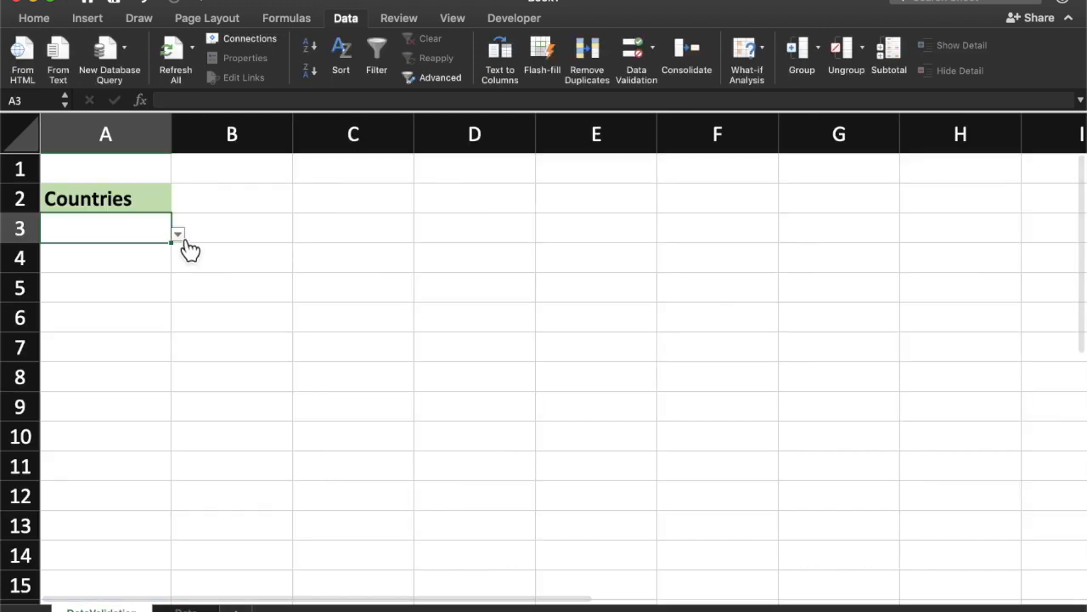
pyautogui.click(179, 235)
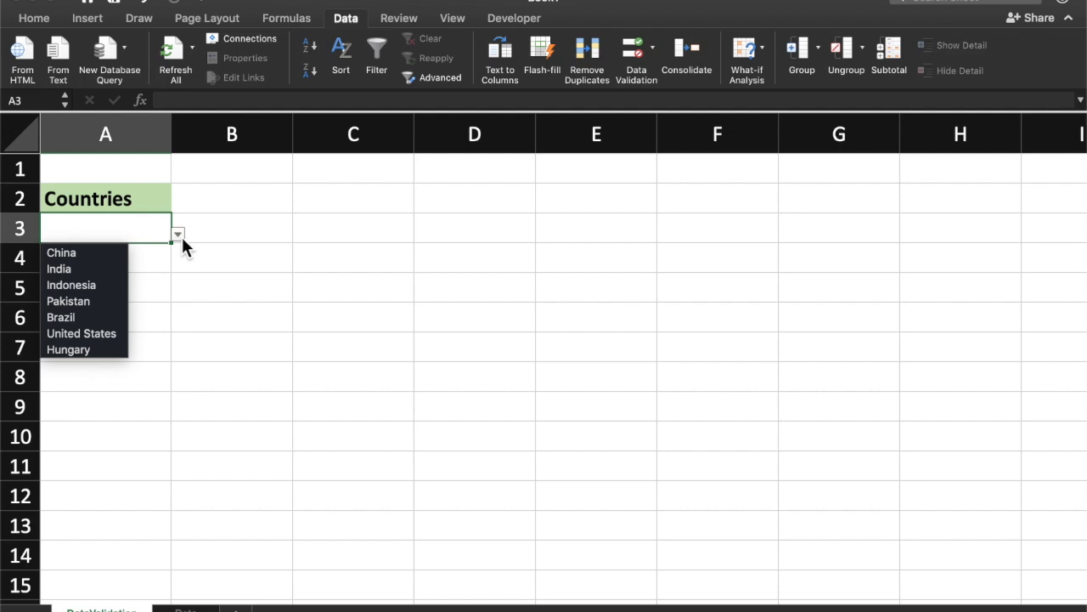